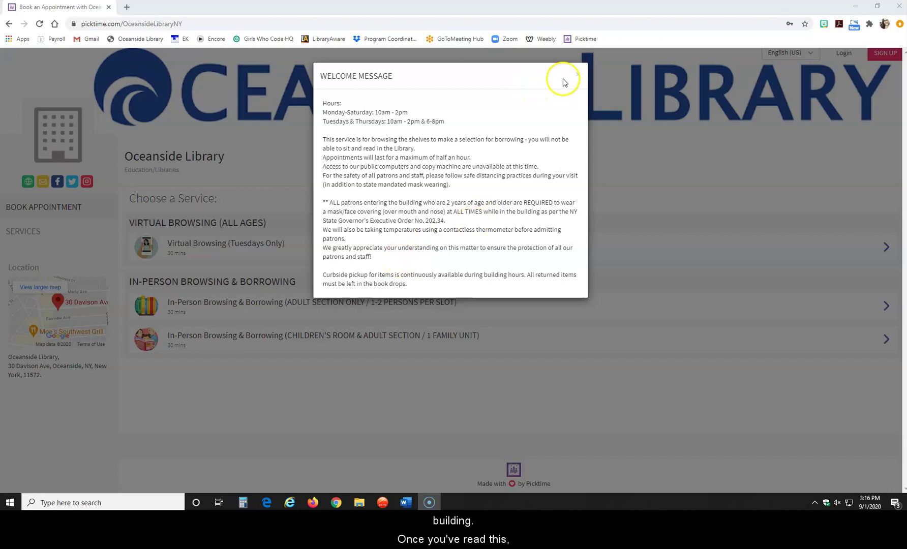
# - Dismiss the welcome message and review the descriptions of all the library's services
pyautogui.click(578, 76)
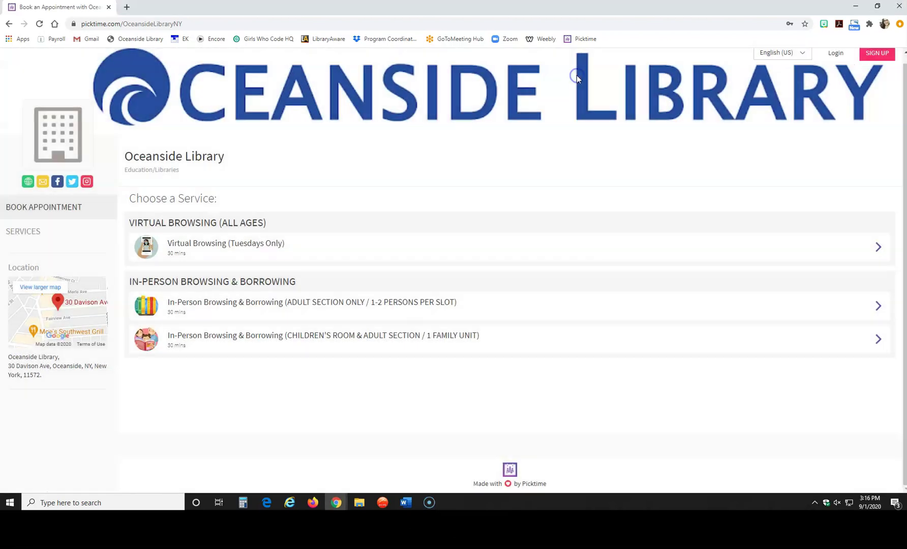
pyautogui.click(30, 217)
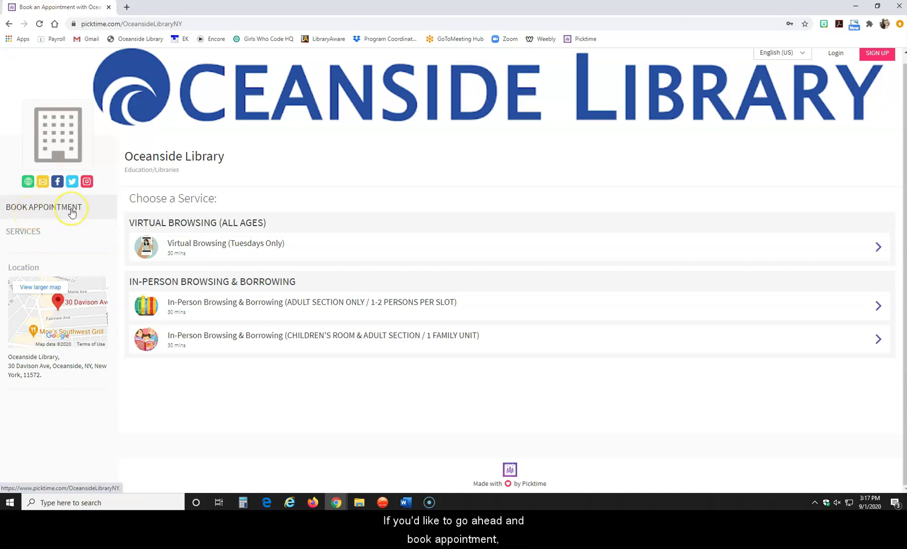
pyautogui.click(22, 236)
pyautogui.click(23, 242)
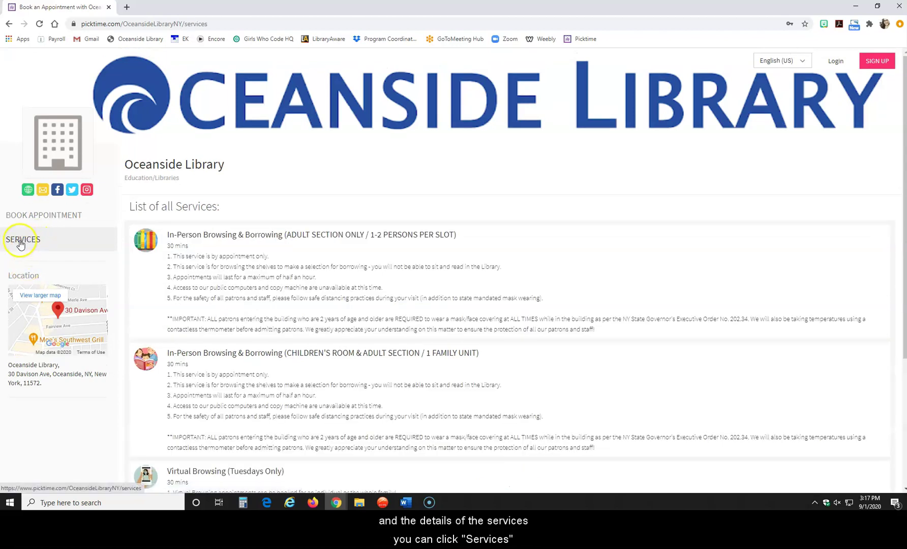
pyautogui.scroll(-2, 300, 224)
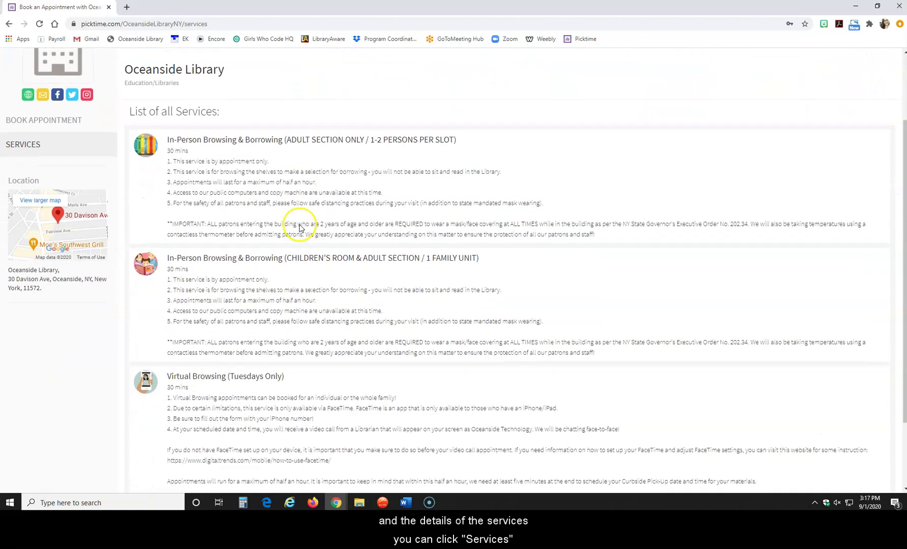
pyautogui.scroll(-2, 425, 224)
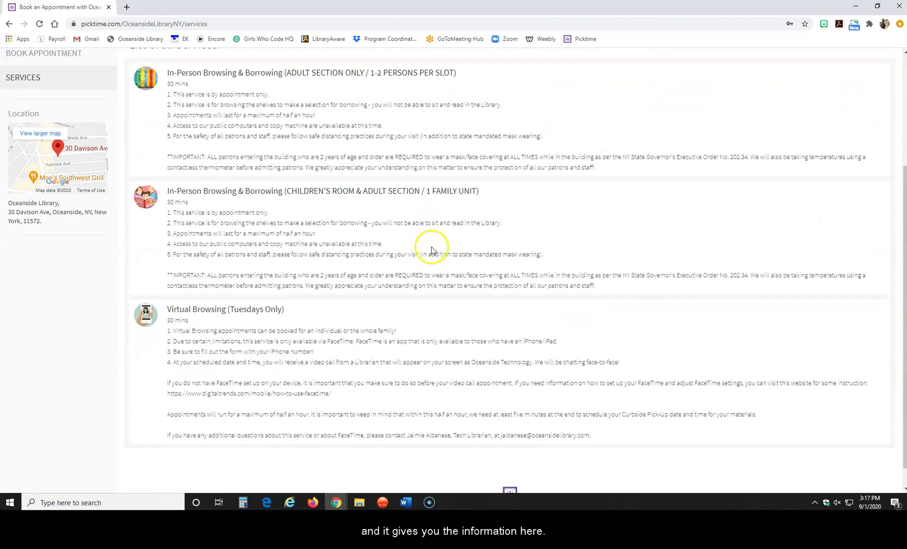
pyautogui.scroll(3, 356, 224)
# - Start an adult-section In-Person Browsing & Borrowing booking in Slot 1 for Wednesday, September 9 at 10:30 AM
pyautogui.click(58, 220)
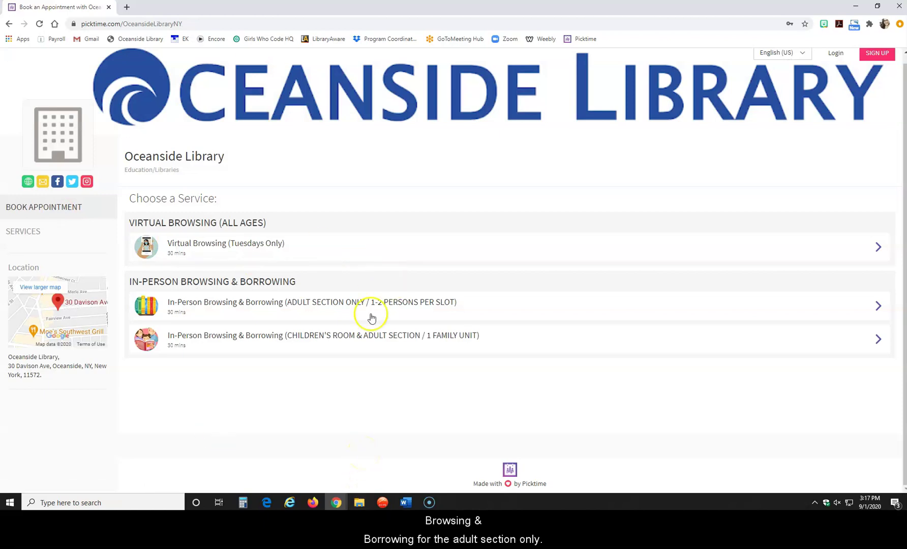
pyautogui.click(252, 307)
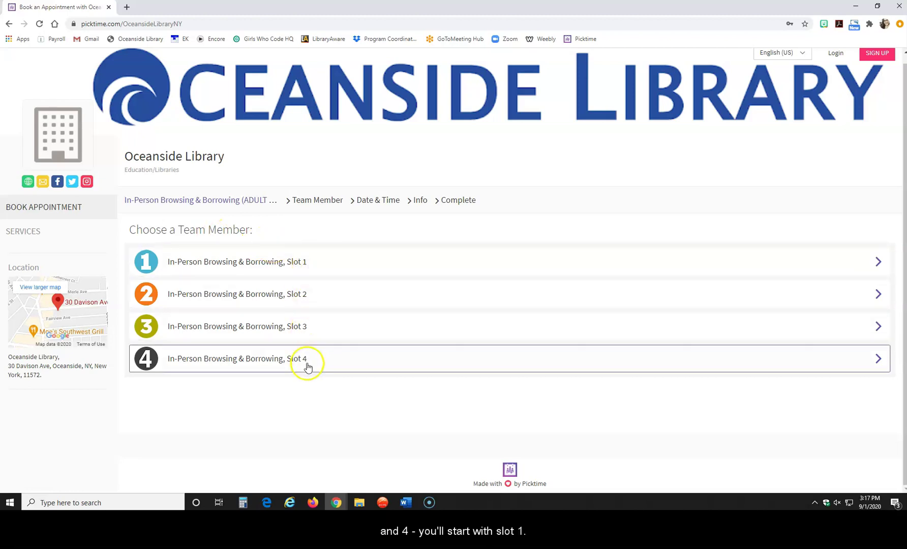
pyautogui.click(303, 263)
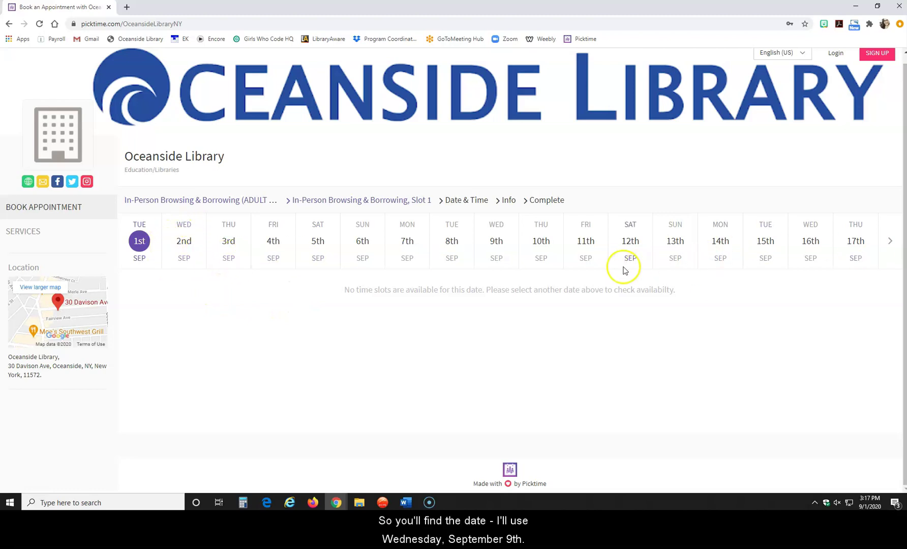
pyautogui.click(497, 242)
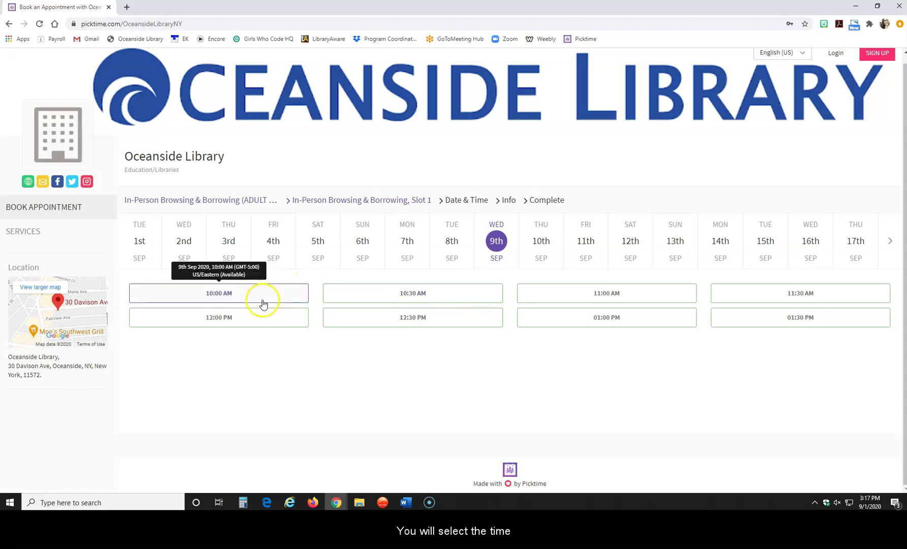
pyautogui.click(470, 296)
# - Fill in the first name, last name, phone number and email, and book the appointment
pyautogui.click(274, 186)
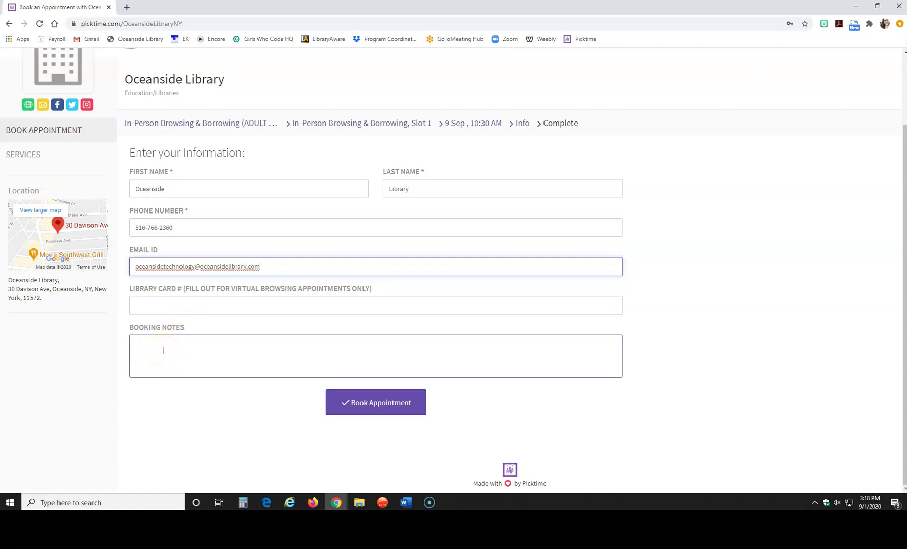
pyautogui.click(375, 404)
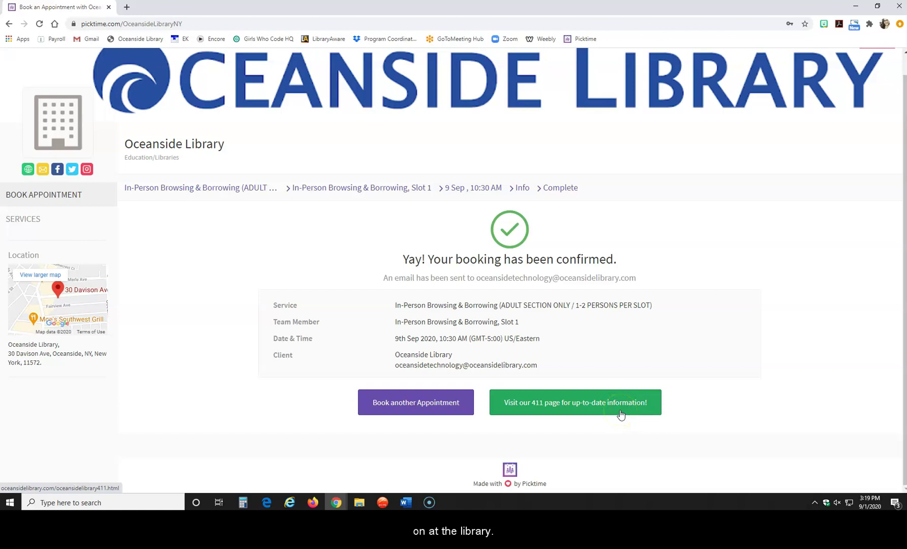
# - Start another adult-section In-Person Browsing & Borrowing booking and check Slot 1's available times on September 9
pyautogui.click(394, 408)
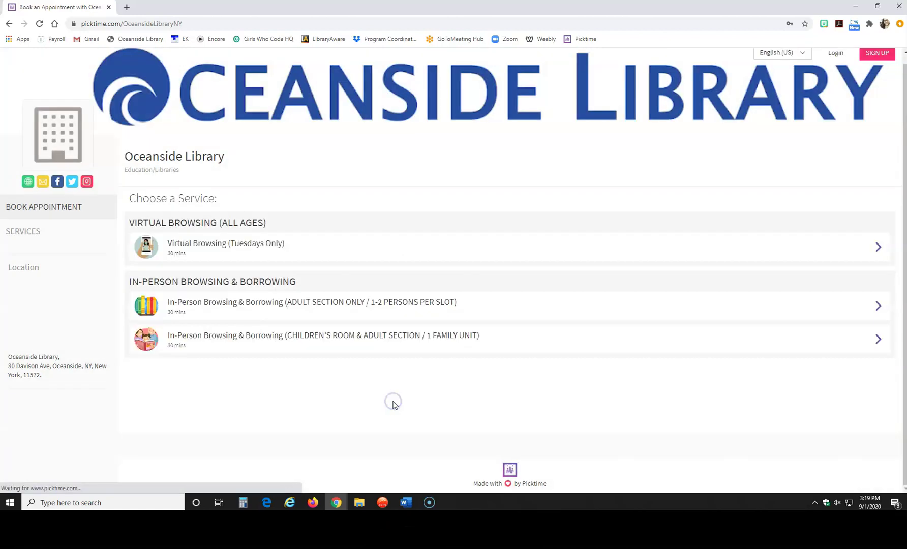
pyautogui.click(272, 309)
pyautogui.click(278, 269)
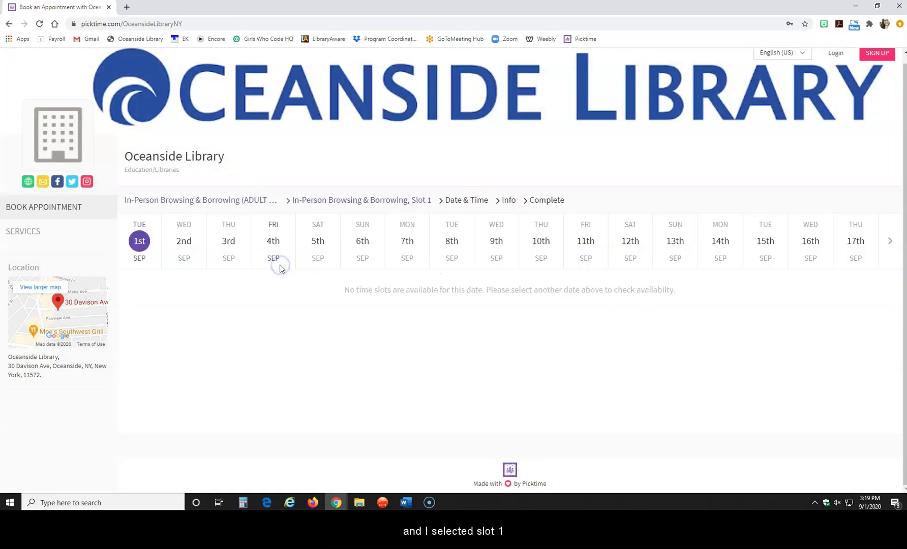
pyautogui.click(503, 244)
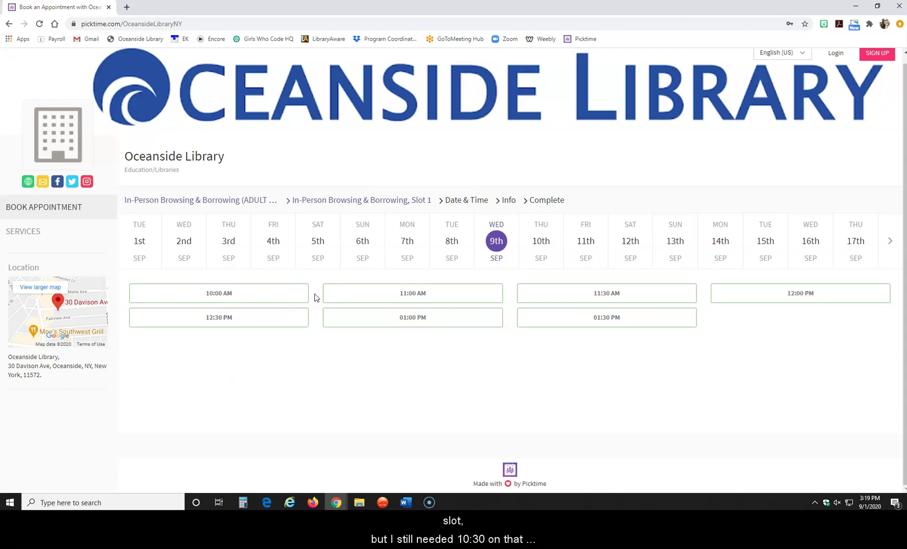
# - Switch the booking to Slot 2 and check whether 10:30 AM is available on September 9
pyautogui.click(381, 203)
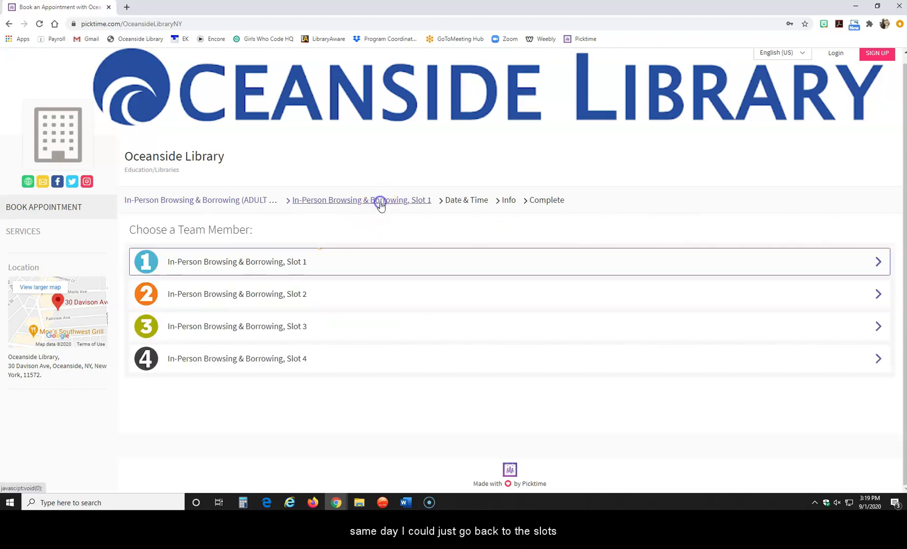
pyautogui.click(242, 299)
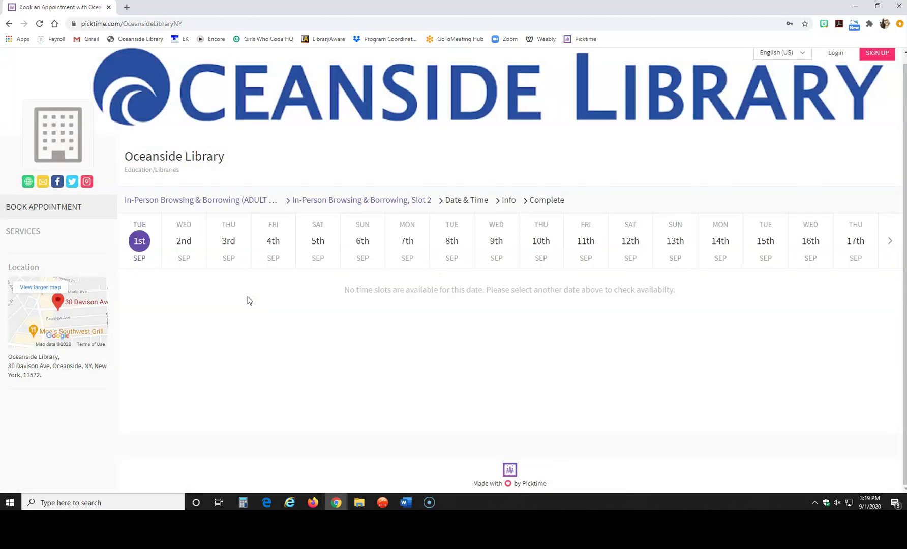
pyautogui.click(499, 242)
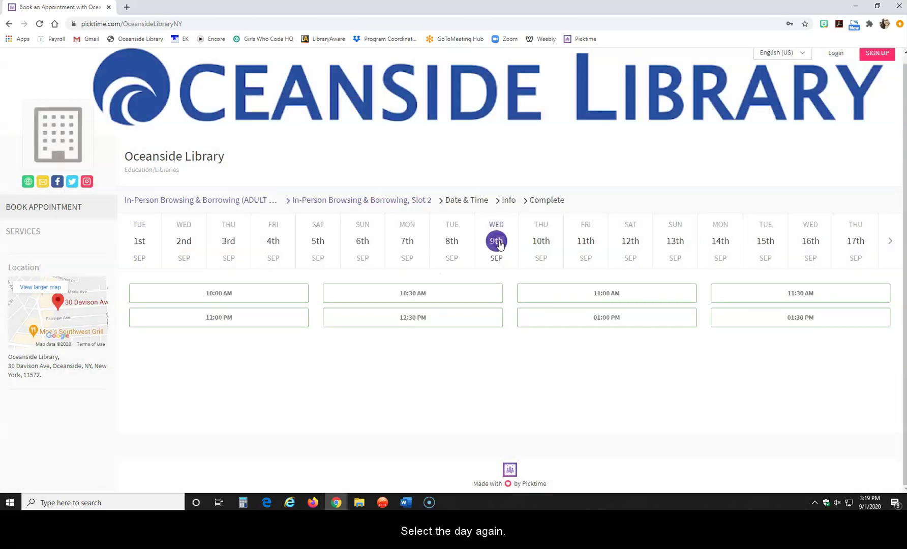
pyautogui.click(360, 297)
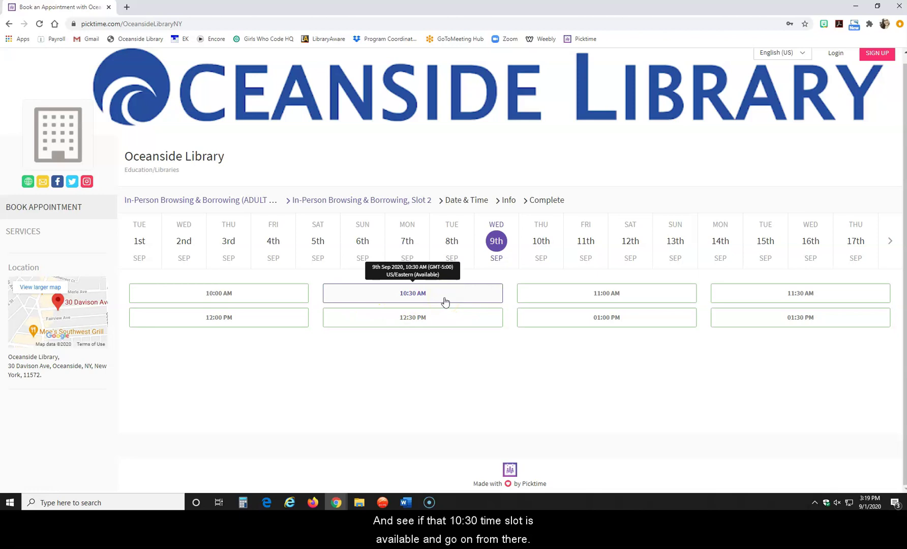
# - Change the service to Children's Room & Adult Section / 1 Family Unit, choosing Family and September 9 at 10:30 AM
pyautogui.click(248, 203)
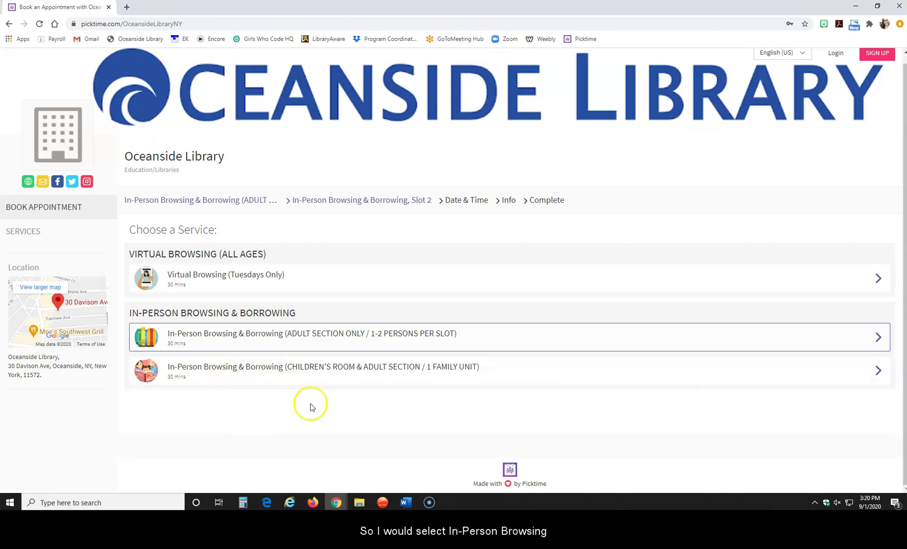
pyautogui.click(326, 374)
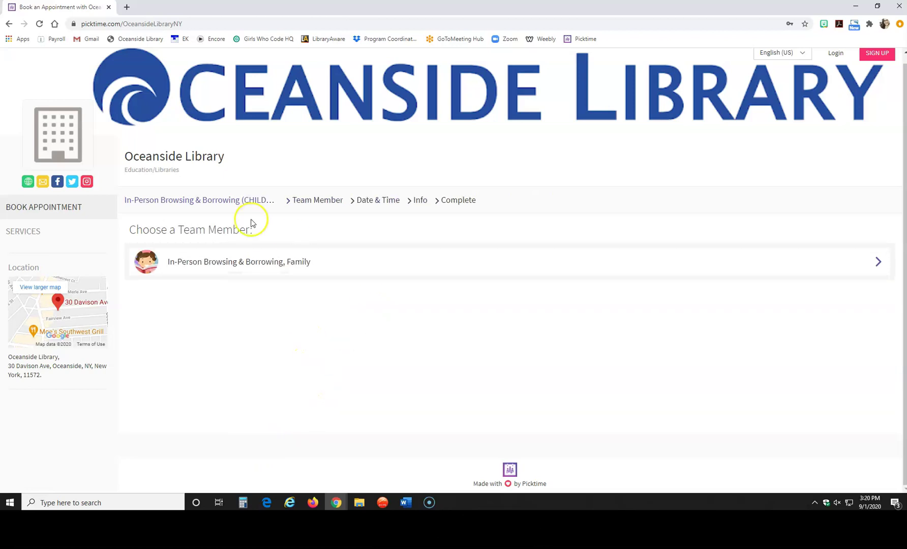
pyautogui.click(324, 268)
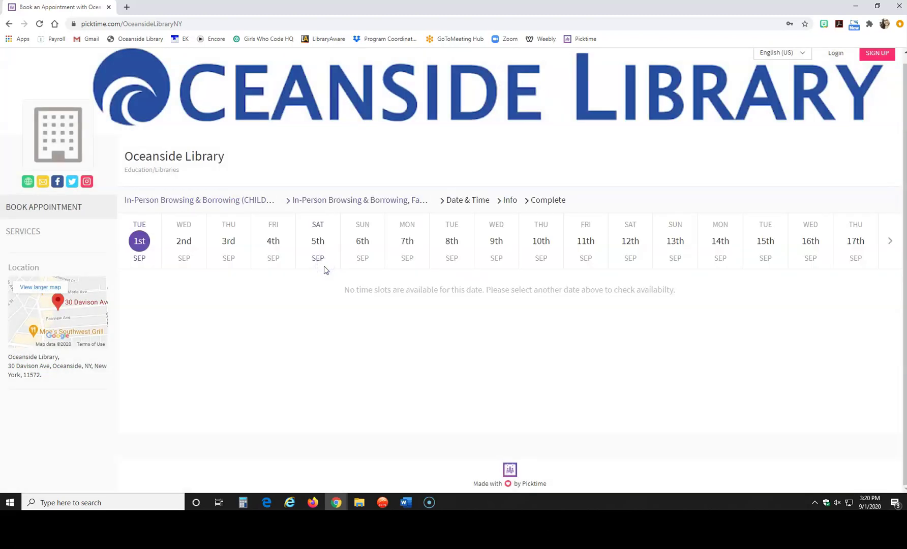
pyautogui.click(508, 242)
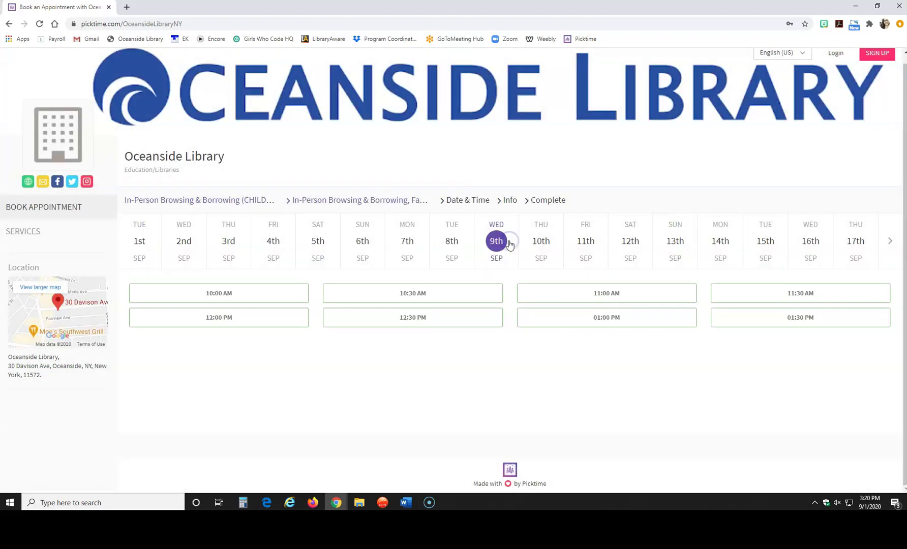
pyautogui.click(406, 295)
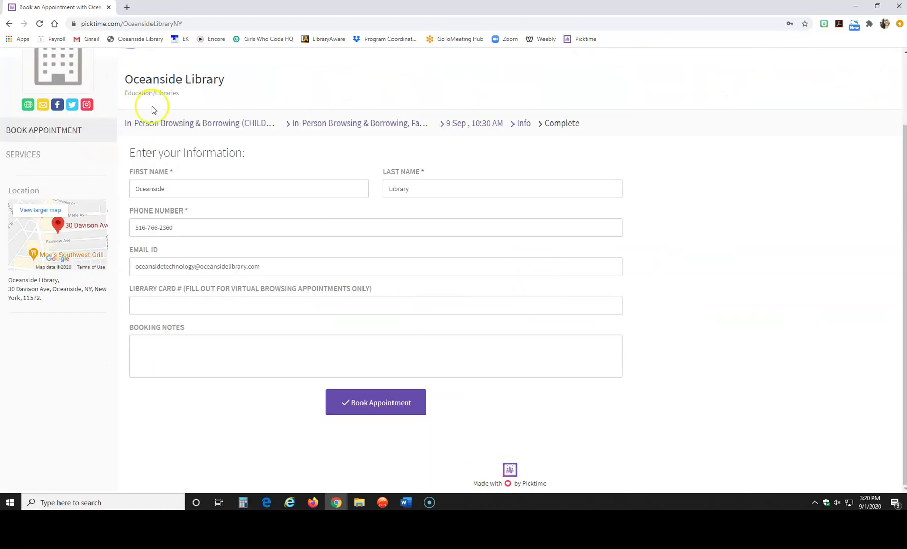
# - Change the service to Virtual Browsing (Tuesdays Only) with Oceanside Library Virtual Browsing as the team member
pyautogui.click(152, 122)
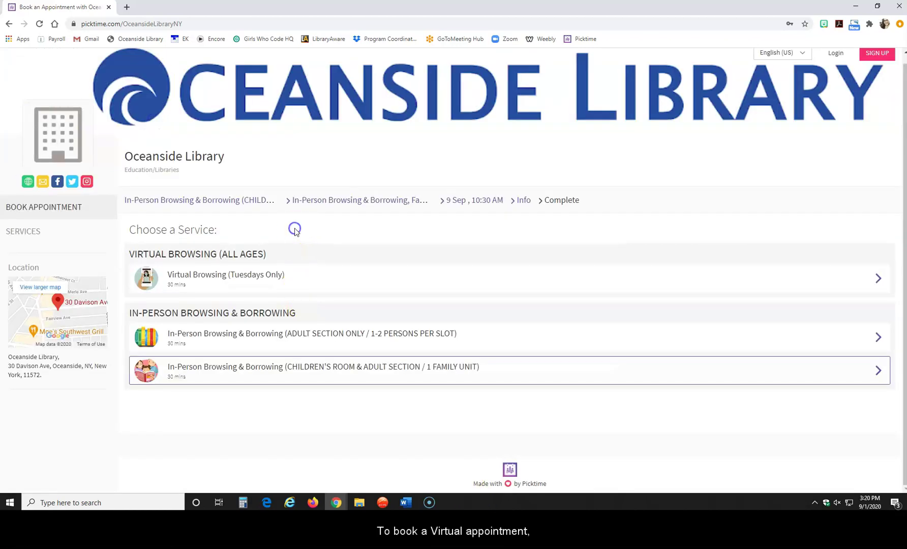
pyautogui.click(235, 283)
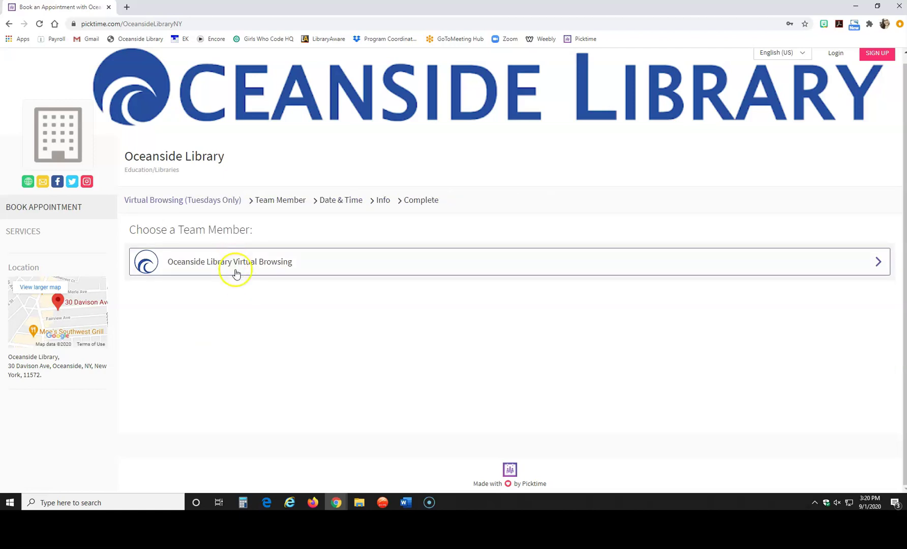
pyautogui.click(236, 270)
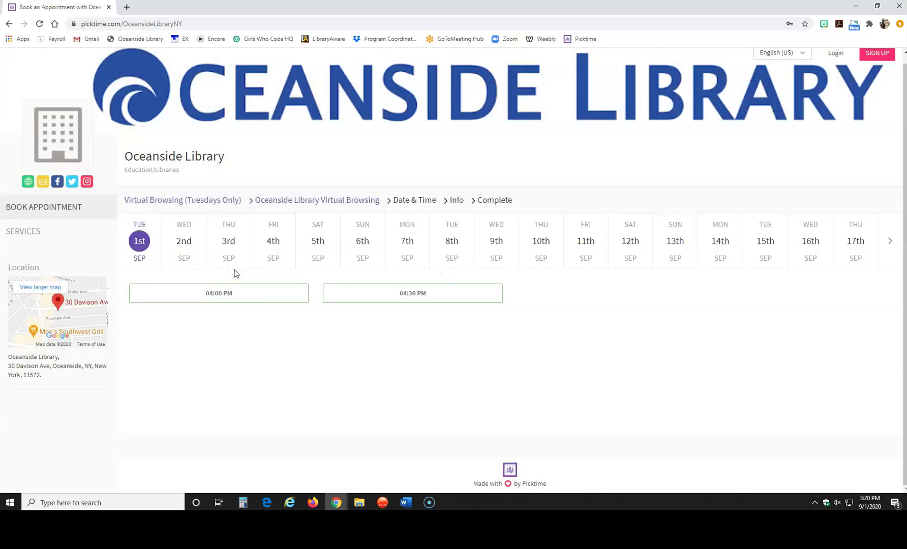
# - Check availability on September 8, 9 and 10, and choose Tuesday, September 15 at 4:30 PM
pyautogui.click(453, 243)
pyautogui.click(492, 248)
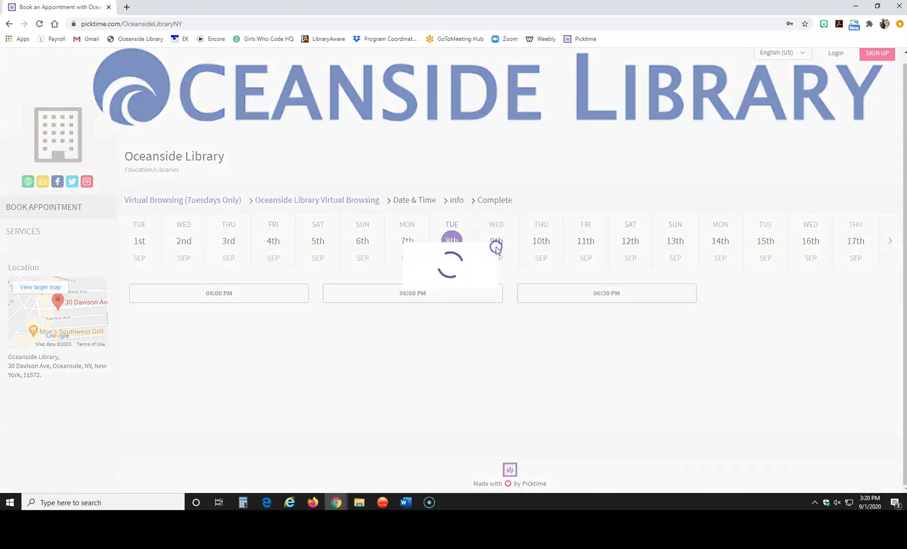
pyautogui.click(538, 245)
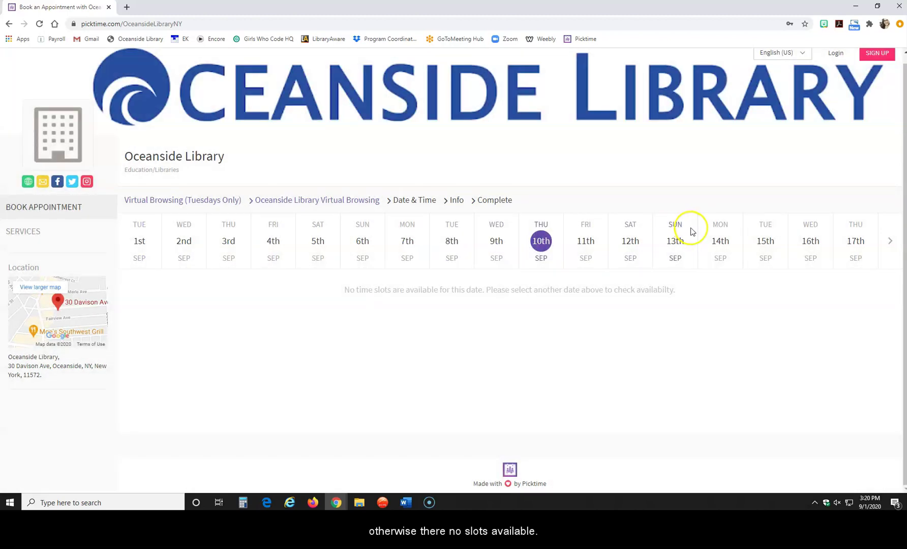
pyautogui.click(757, 247)
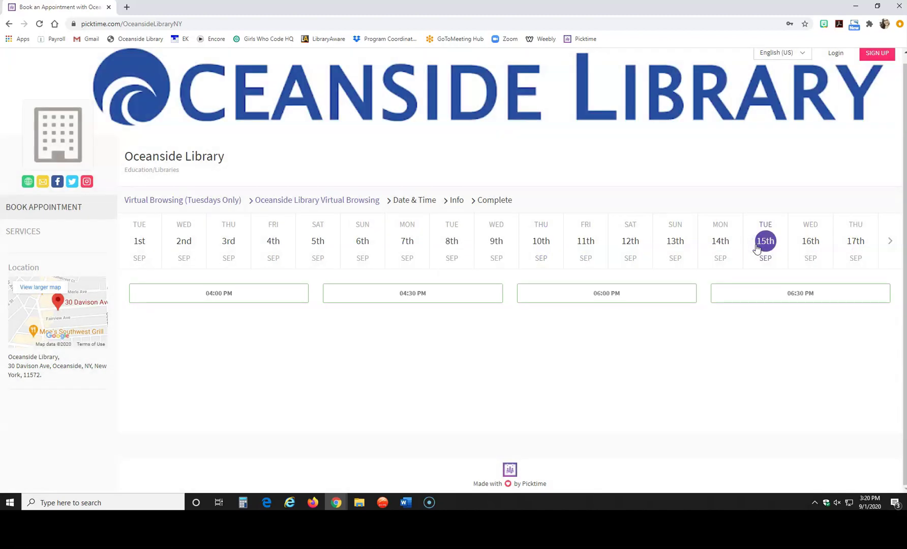
pyautogui.click(423, 294)
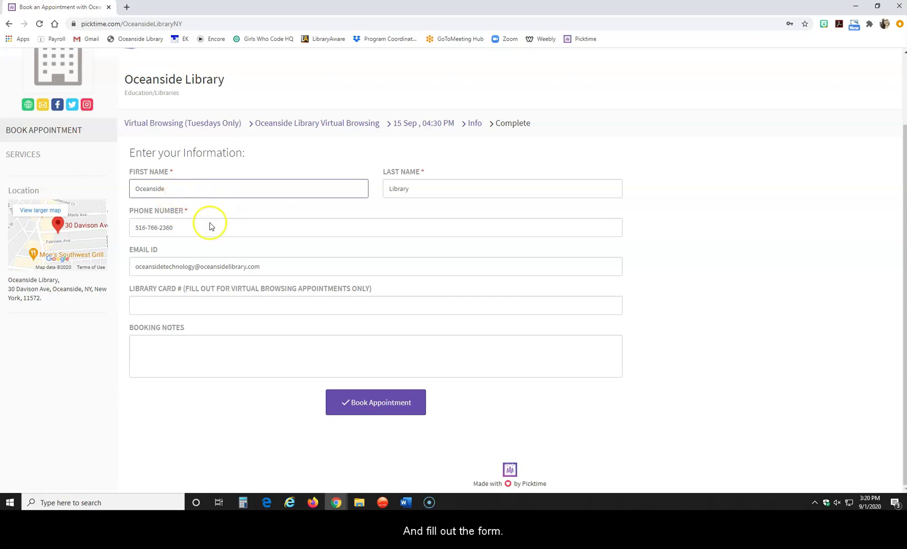
# - Enter the library card number, book the virtual browsing appointment, and return to the service choices for another booking
pyautogui.click(231, 307)
pyautogui.write('2121')
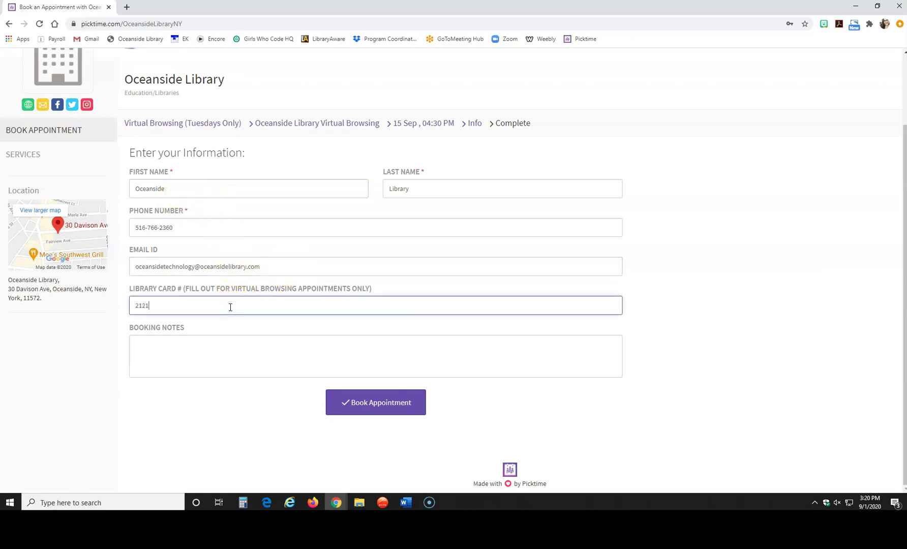
pyautogui.write('400----')
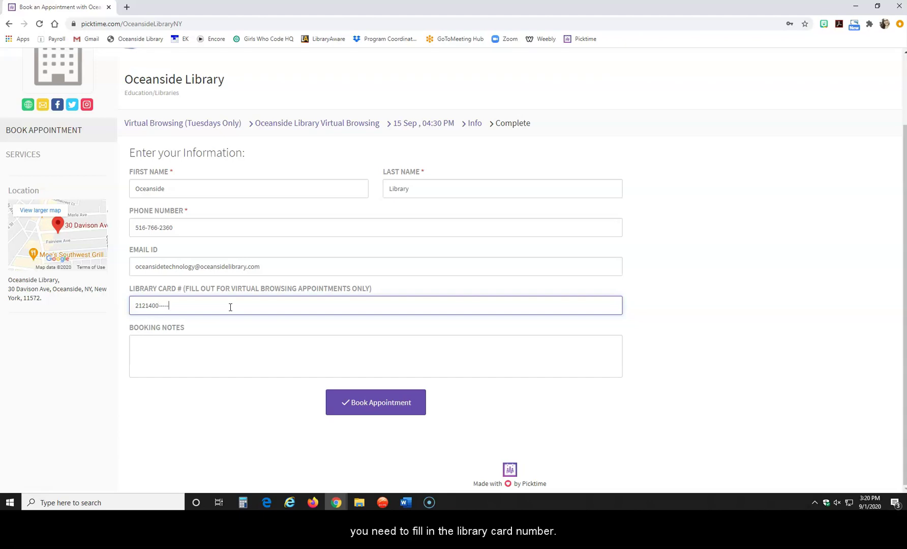
pyautogui.write('--')
pyautogui.click(356, 406)
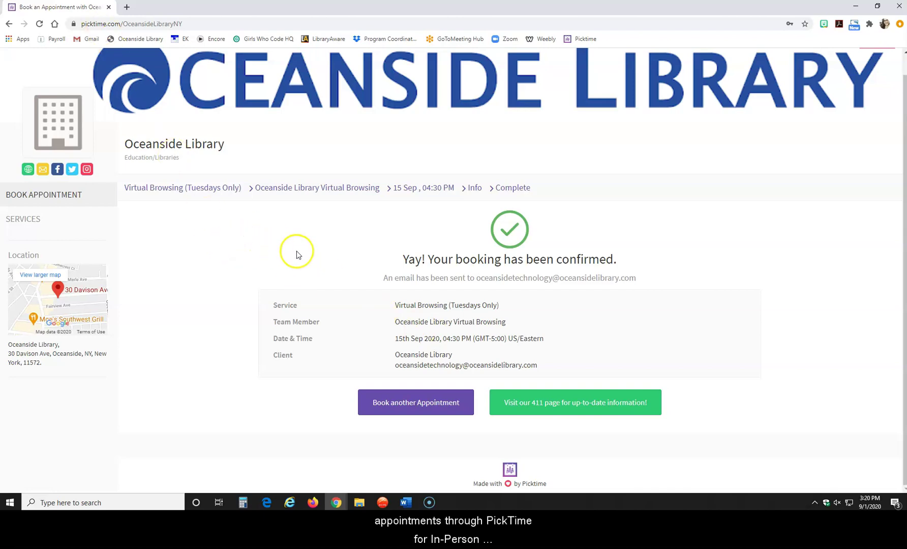
pyautogui.click(394, 411)
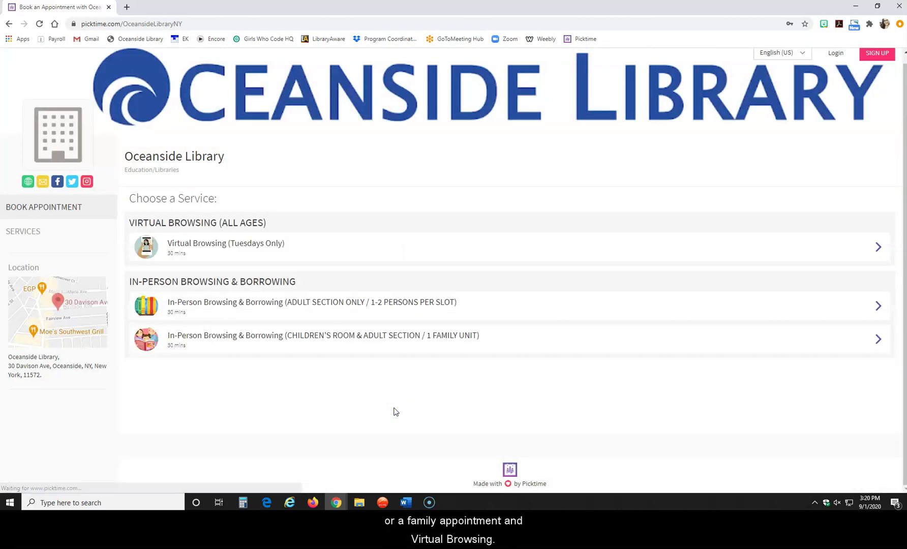